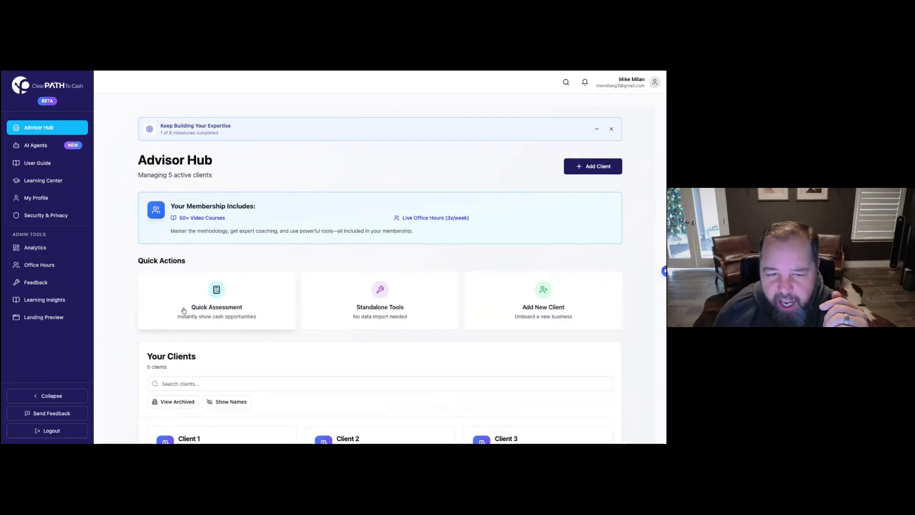
Step: Add a new client named 'Cash Flow Mike' and open its Business Model choices
left_click(555, 302)
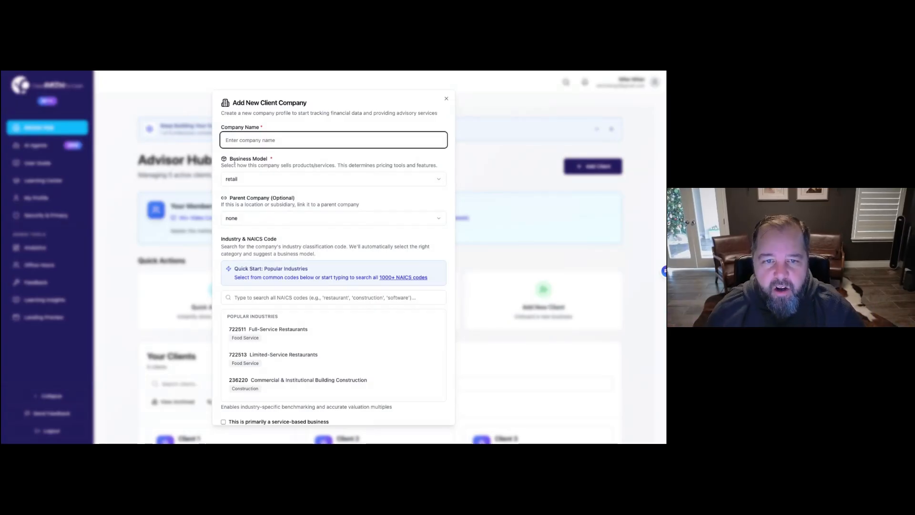
left_click(254, 140)
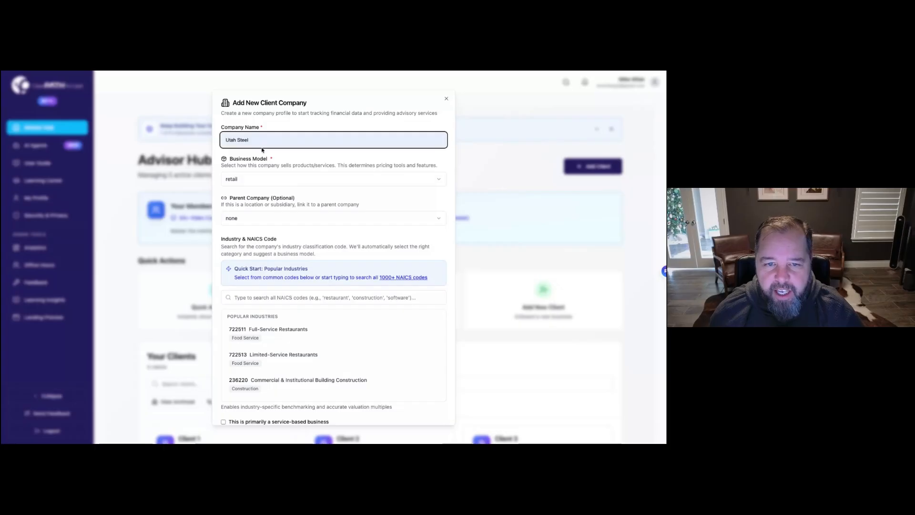
left_click(261, 150)
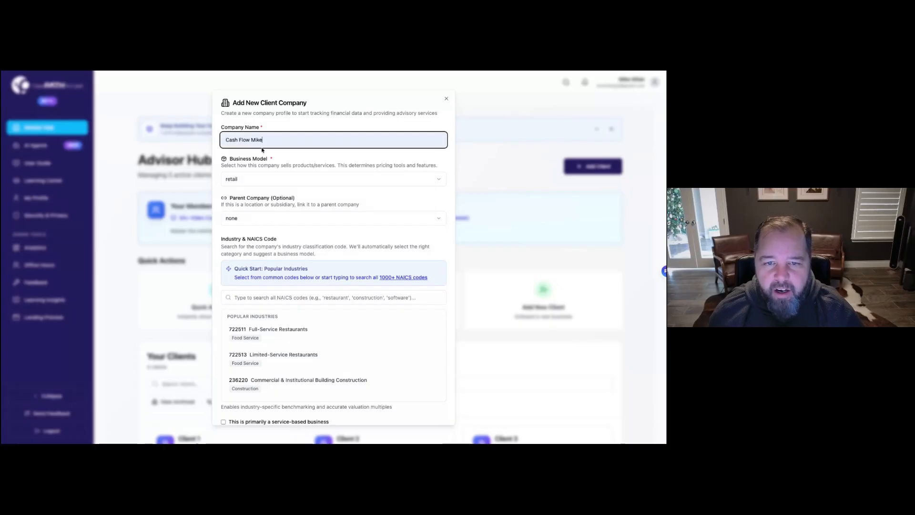
left_click(265, 181)
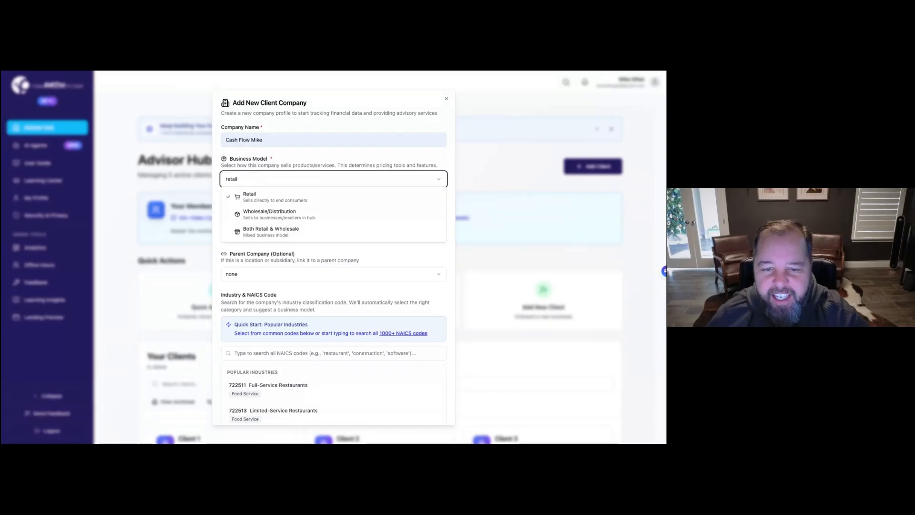
Step: Keep Retail as the business model and set Parent Company to 'No parent company'
left_click(311, 276)
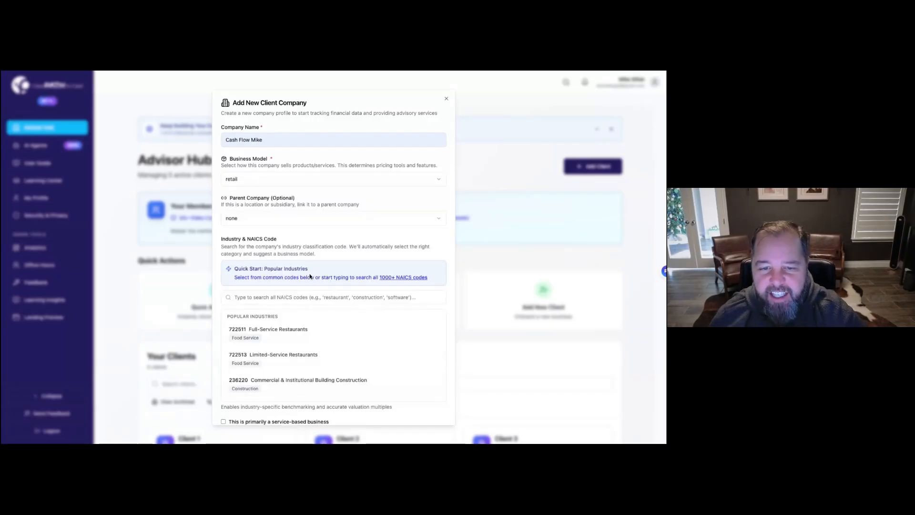
left_click(262, 221)
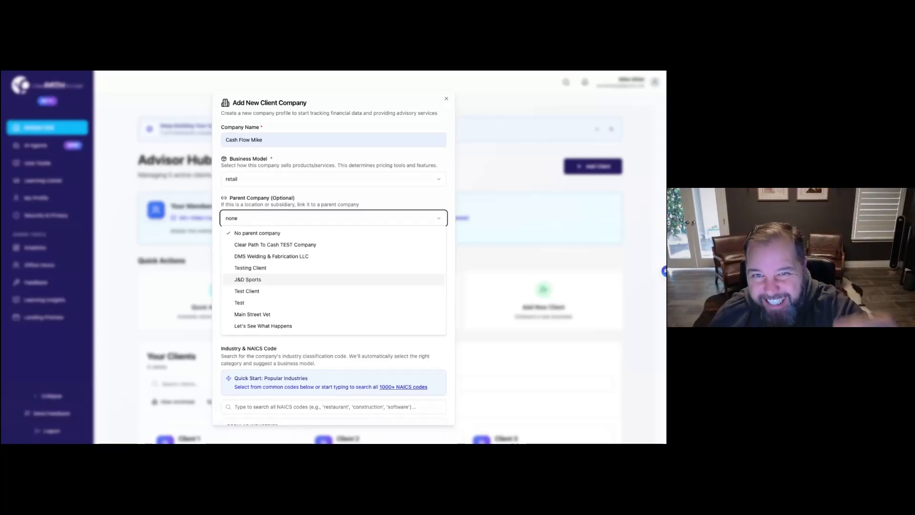
left_click(396, 213)
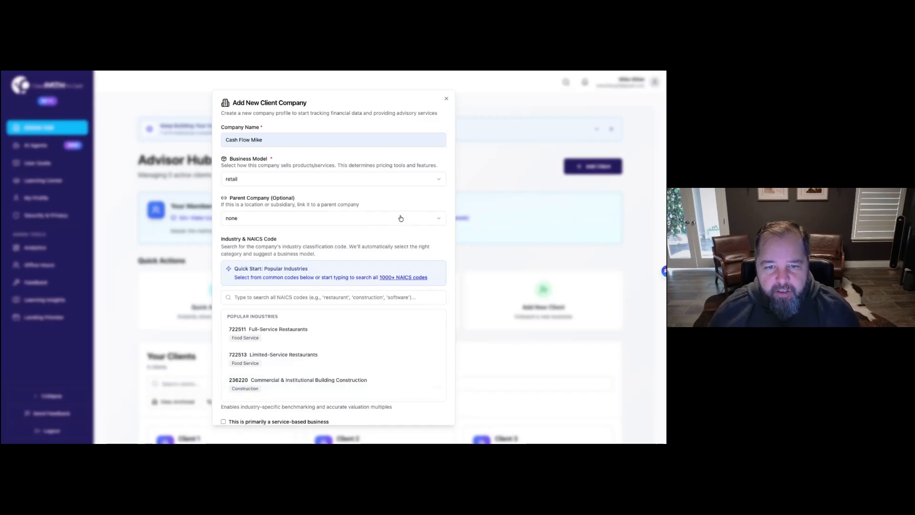
scroll(400, 218, "down", 2)
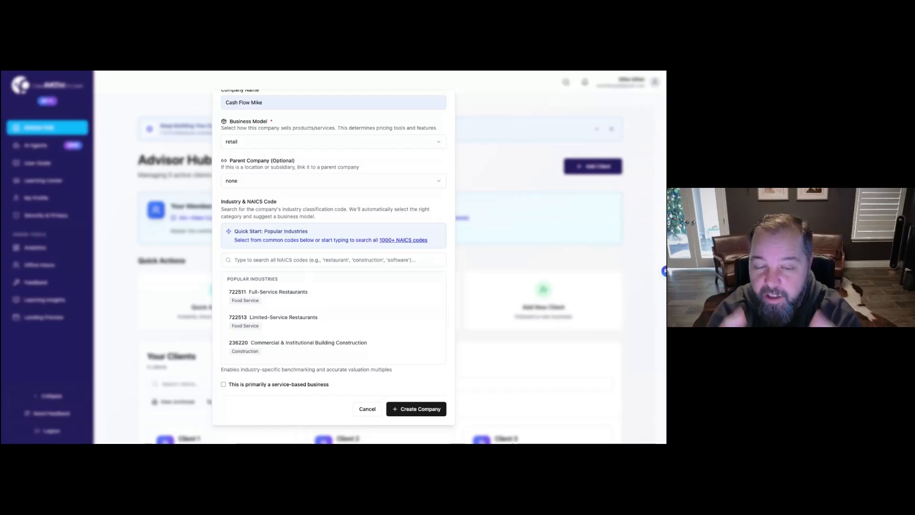
Step: Search NAICS codes for 'restau', pick 722511 Full-Service Restaurants, and create the company
left_click(297, 259)
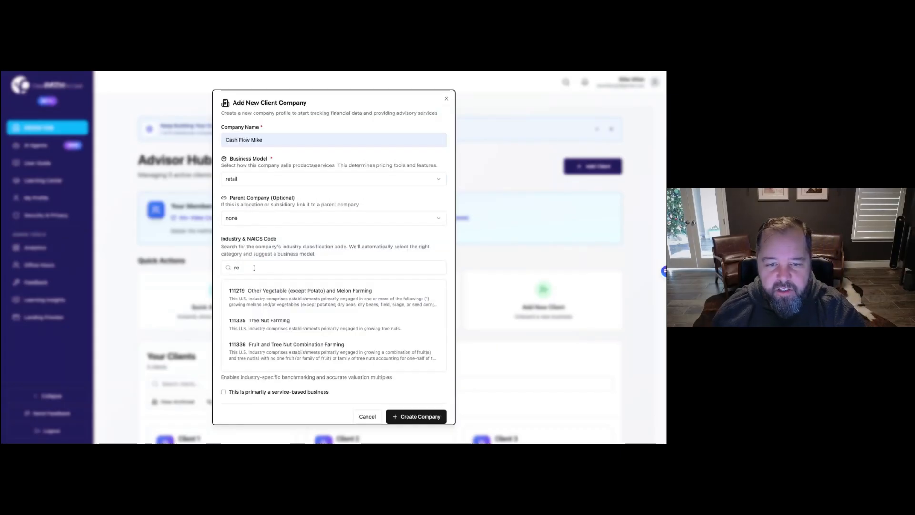
left_click(252, 268)
type("rest")
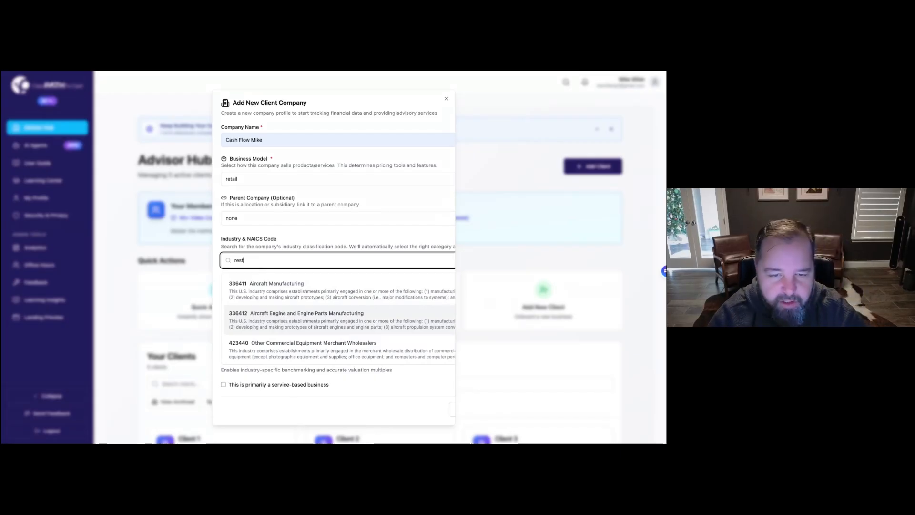
type("au")
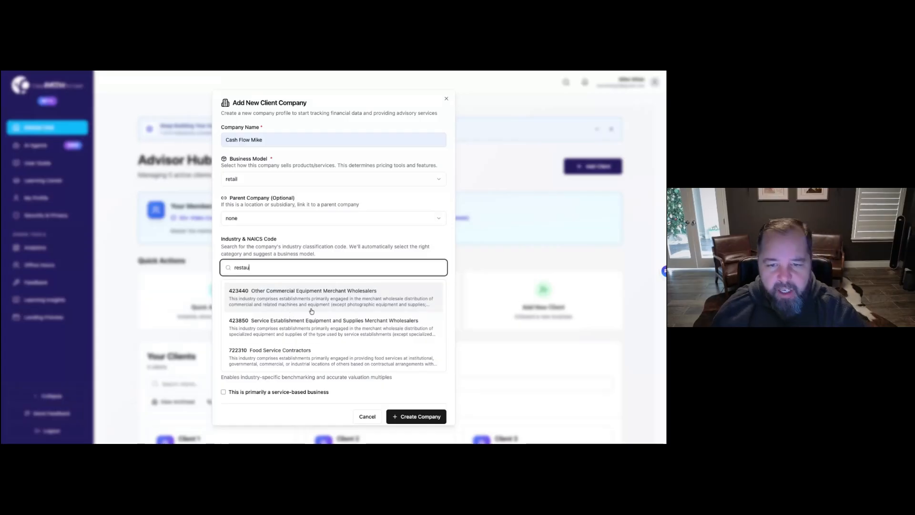
scroll(307, 338, "down", 1)
scroll(307, 338, "down", 1)
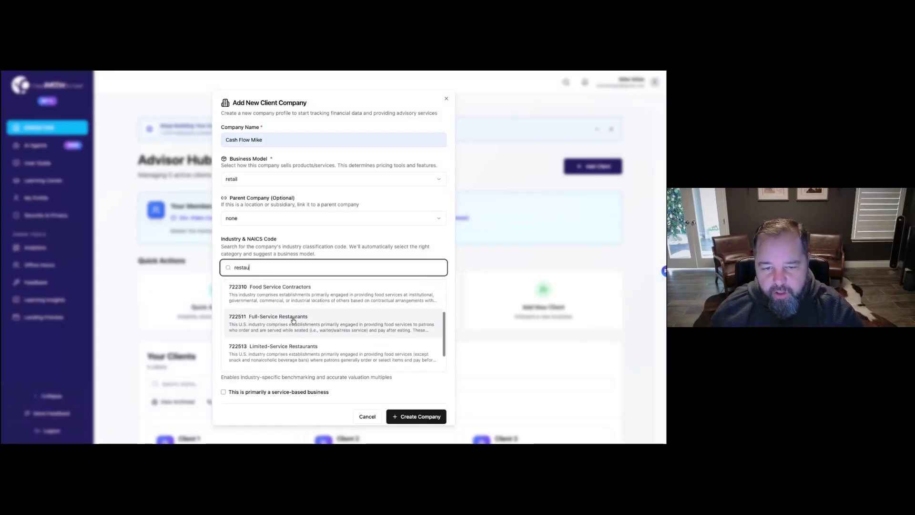
scroll(296, 318, "down", 1)
left_click(285, 317)
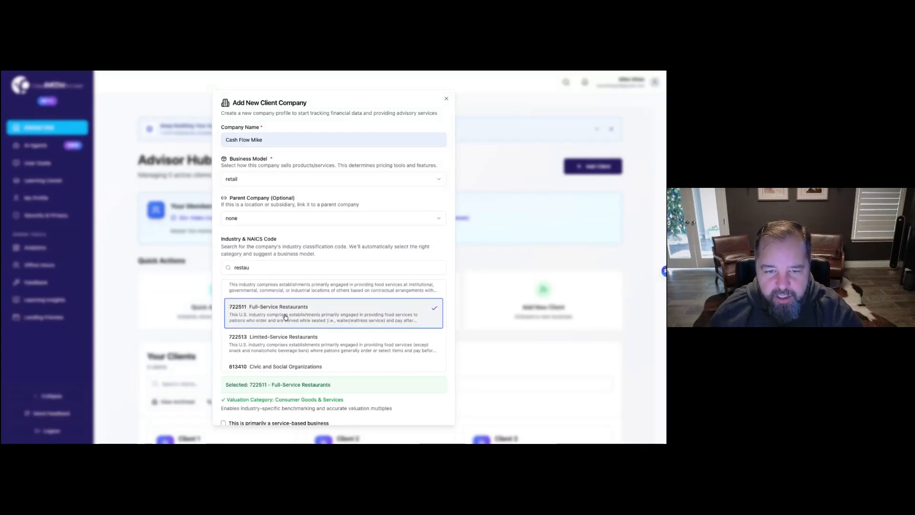
scroll(285, 317, "down", 1)
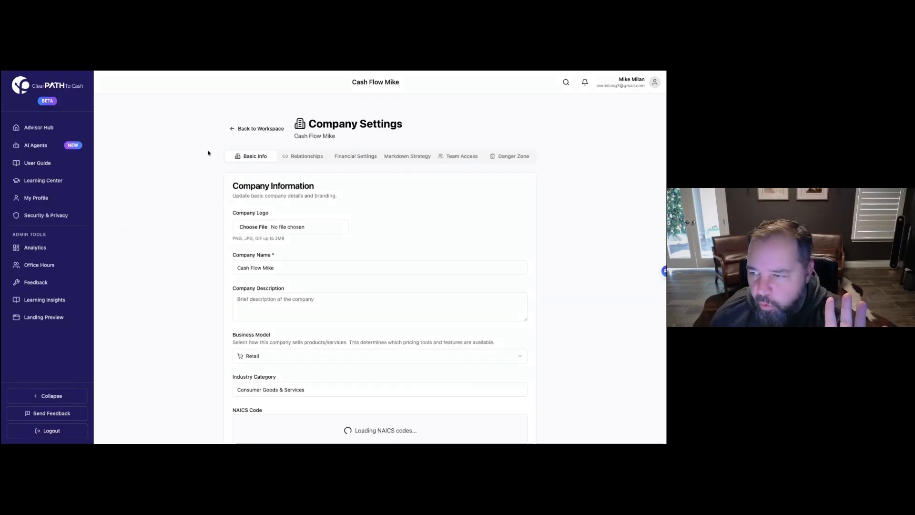
Step: Scroll through Cash Flow Mike's Basic Info settings showing NAICS 722511, then return to the top
scroll(207, 218, "down", 2)
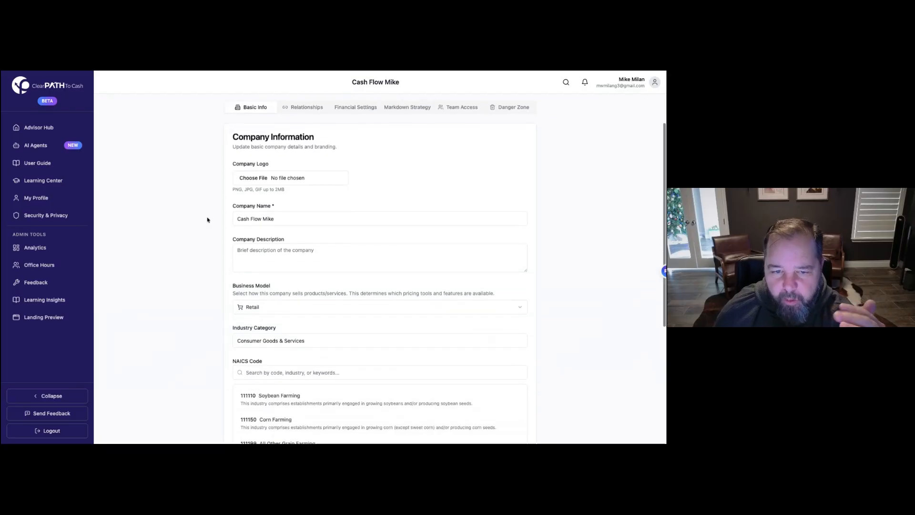
scroll(281, 205, "down", 2)
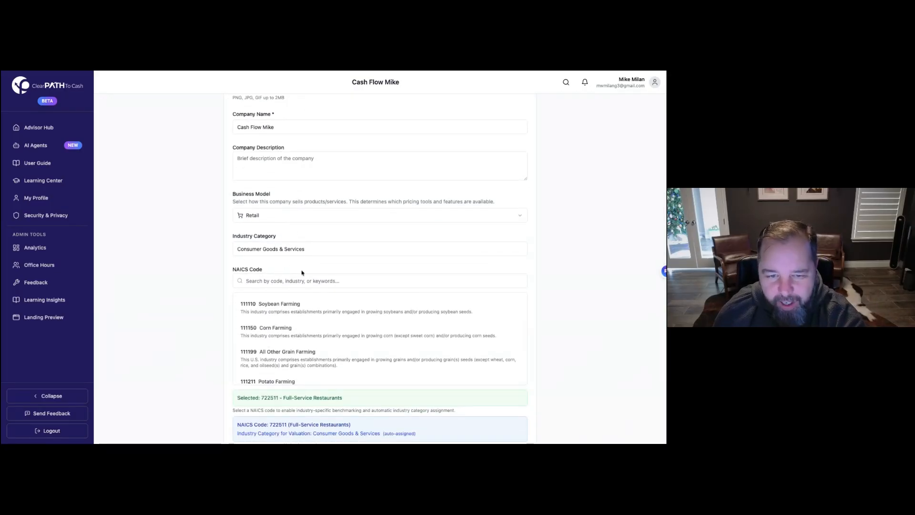
scroll(286, 327, "down", 1)
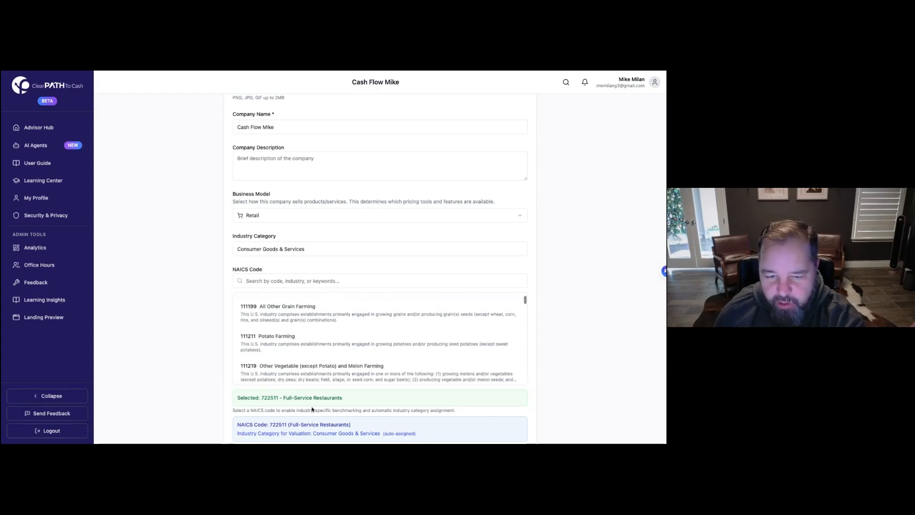
scroll(199, 356, "down", 3)
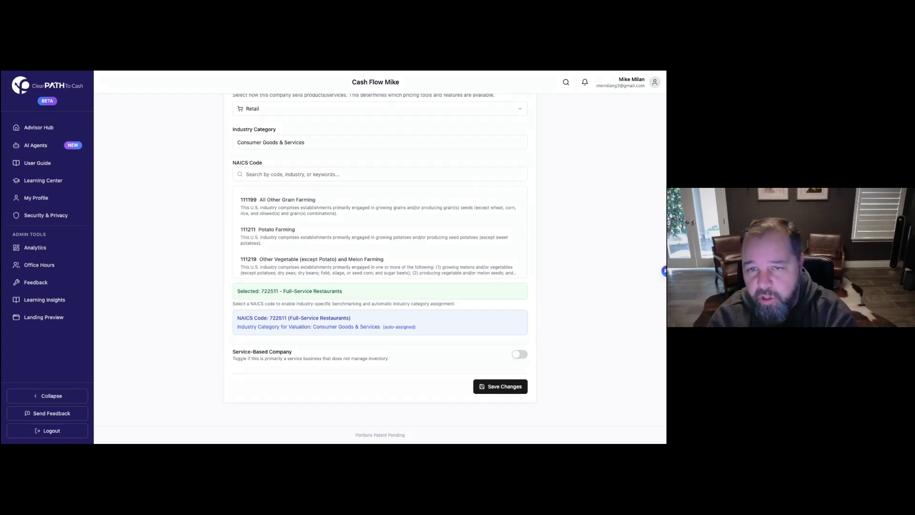
scroll(218, 140, "up", 5)
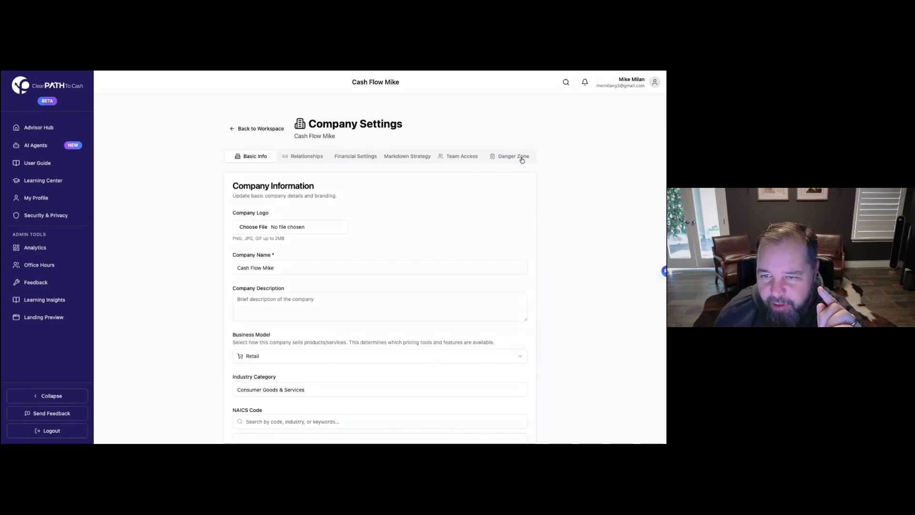
Step: Look over the Relationships and Financial Settings tabs, then view the Markdown Strategy tab
left_click(308, 157)
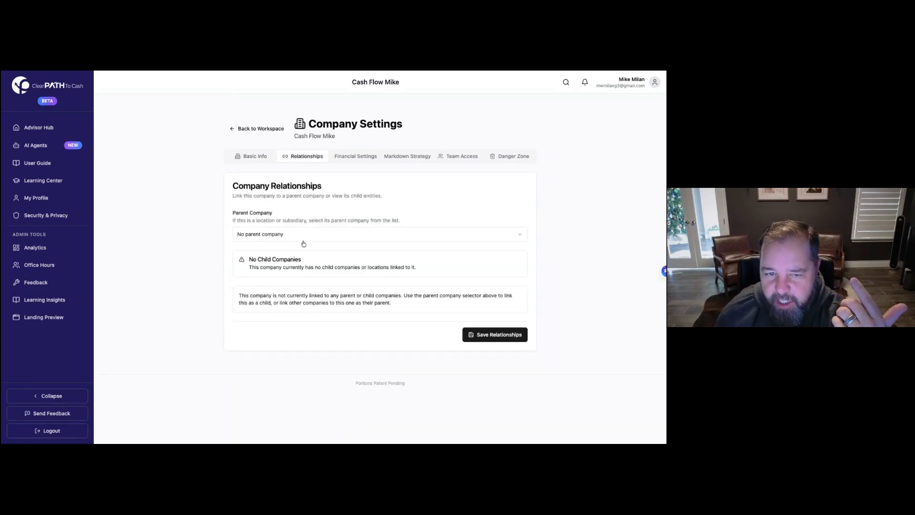
left_click(358, 159)
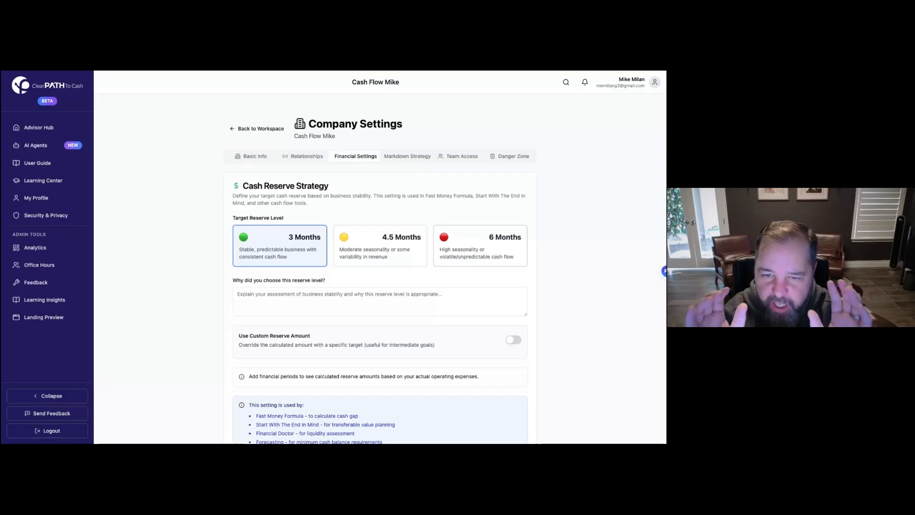
scroll(387, 221, "down", 7)
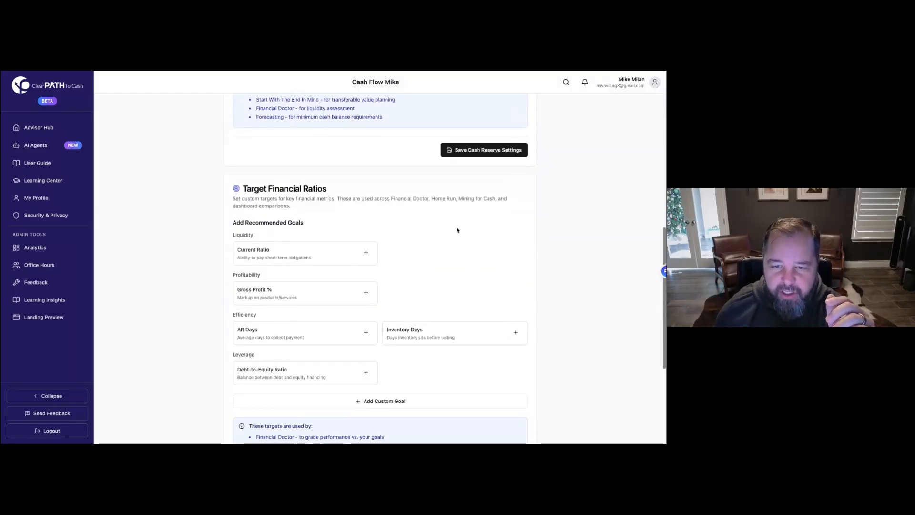
scroll(386, 222, "down", 4)
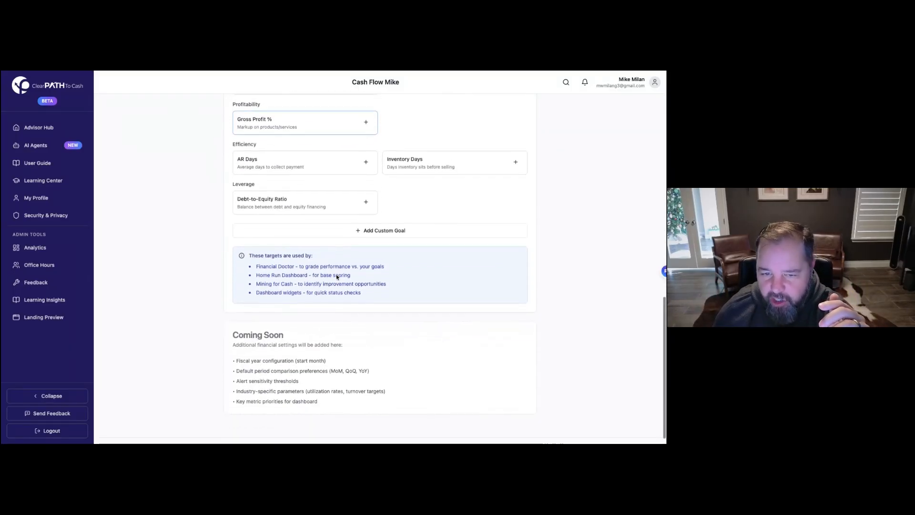
scroll(336, 267, "up", 11)
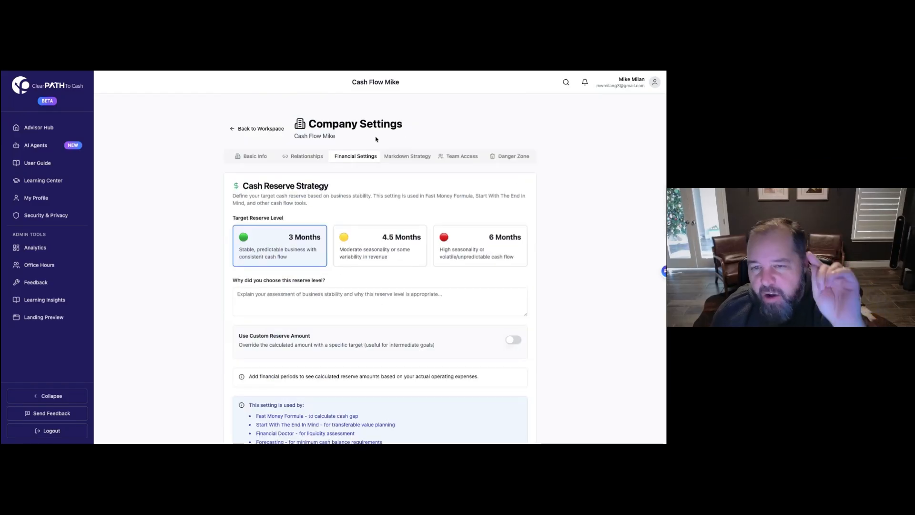
left_click(406, 161)
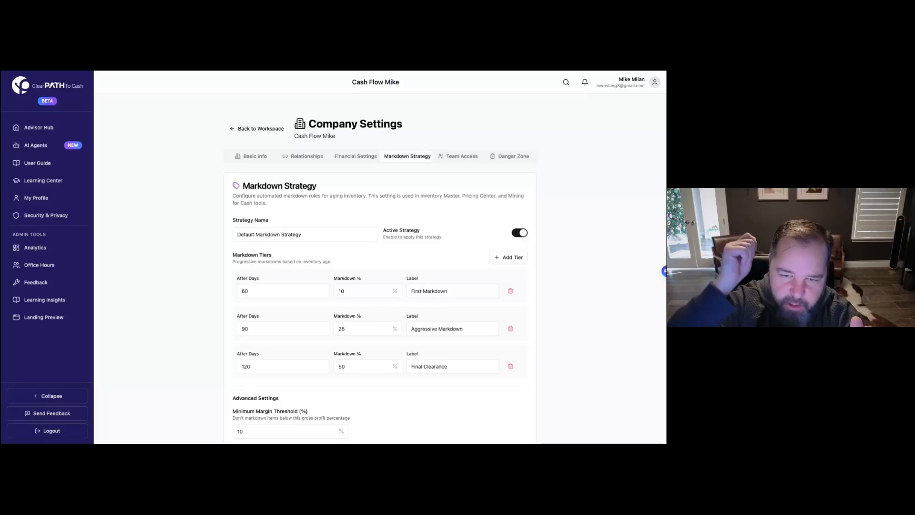
Step: Check the Team Access roles for invited users (Client, Firm Member, Owner) without changing anything
left_click(454, 157)
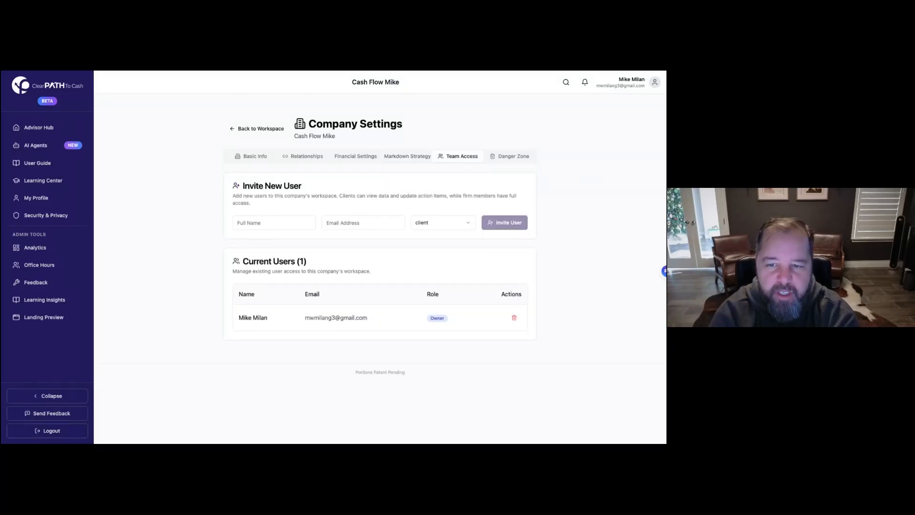
left_click(454, 225)
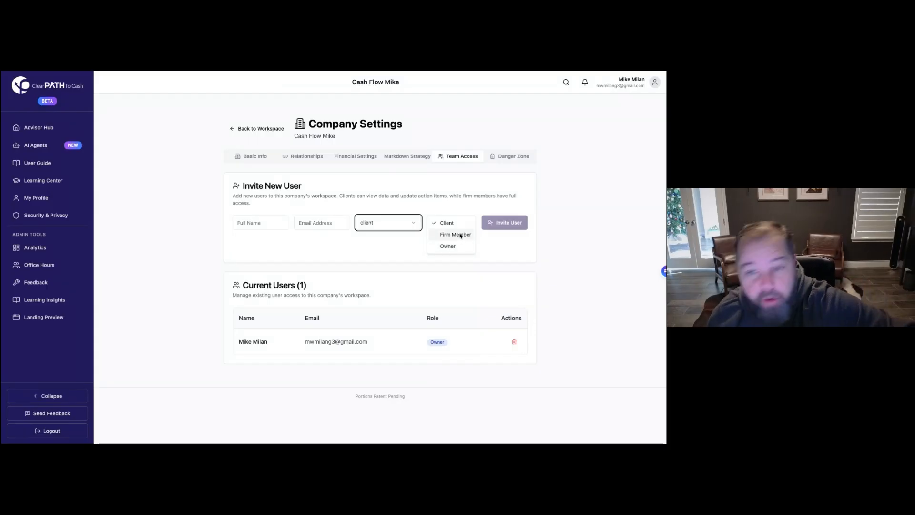
left_click(513, 161)
Step: Show the Danger Zone tab with its permanent company deletion option
left_click(512, 158)
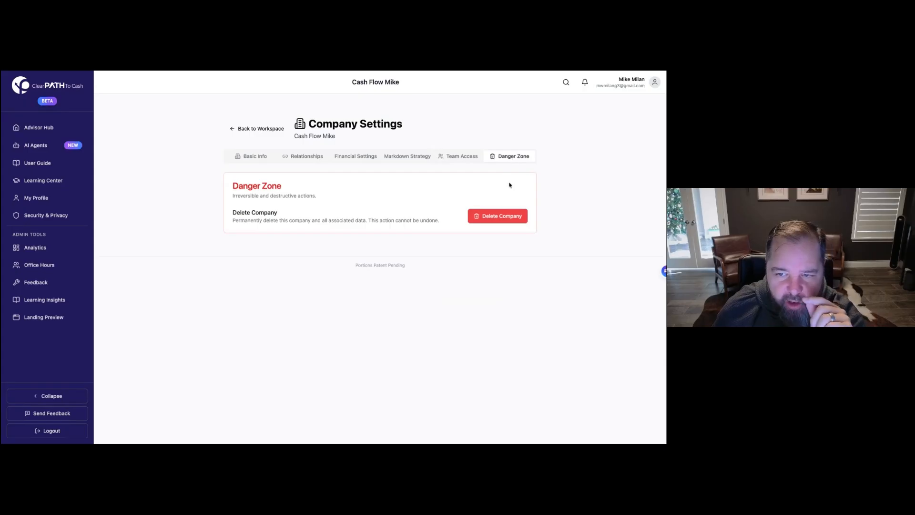